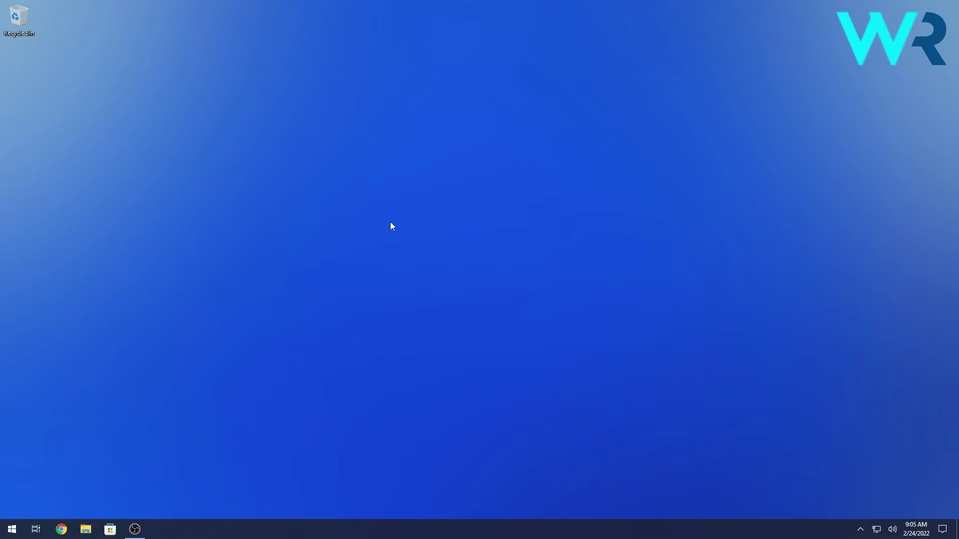
Open the Start menu to search for 'show hidden files'
left_click(12, 530)
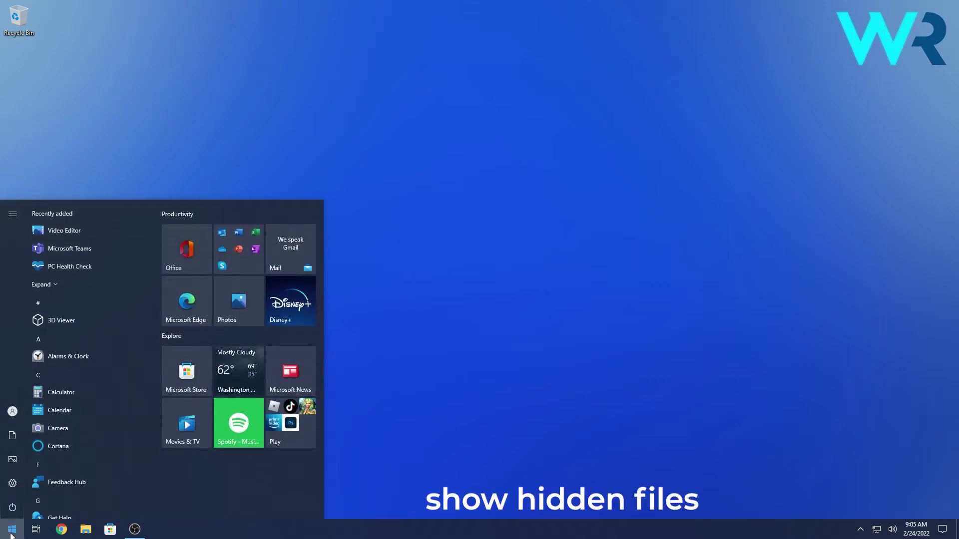
type("show hidden files")
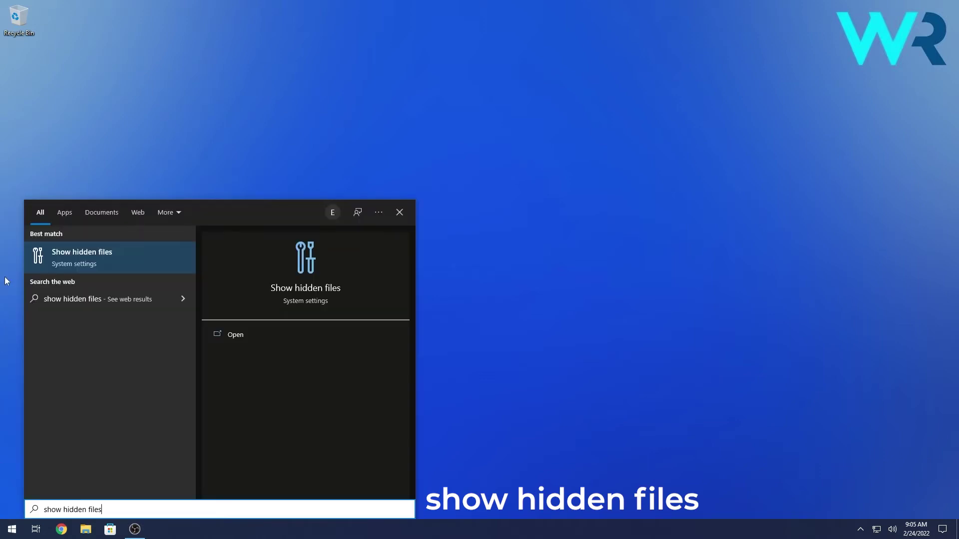
Open the 'Show hidden files' system setting on the For developers page
left_click(105, 257)
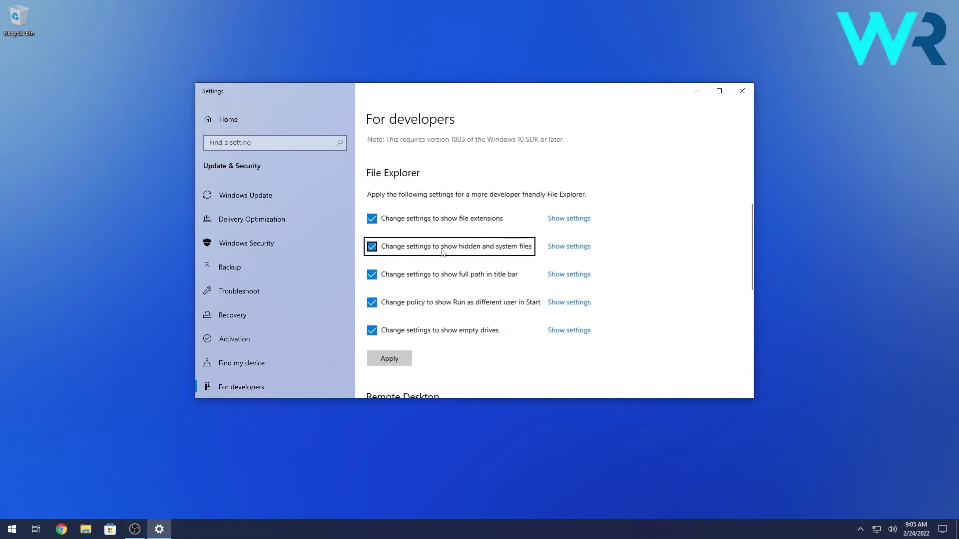
In the centred options dialog, select 'Show hidden files, folders, and drives', apply and confirm
left_click(566, 248)
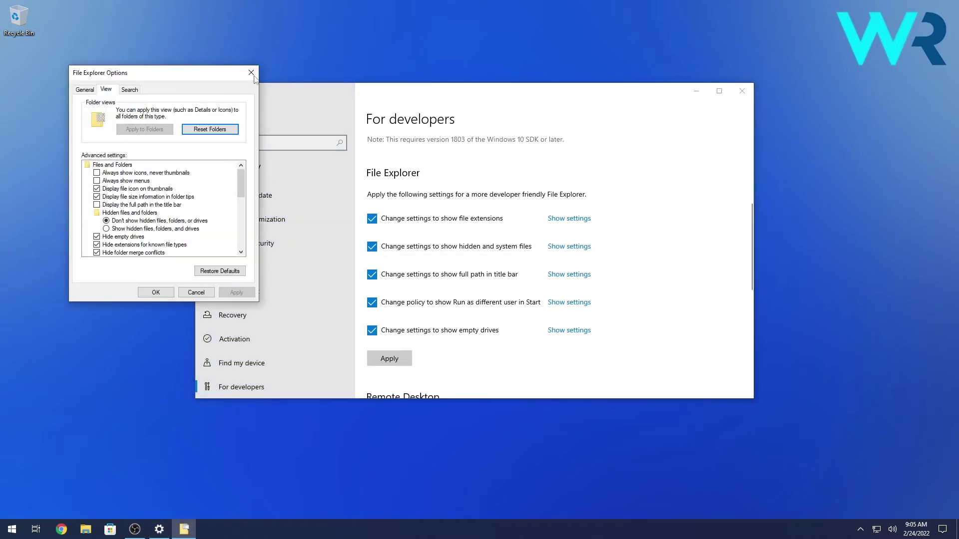
left_click_drag(211, 72, 514, 138)
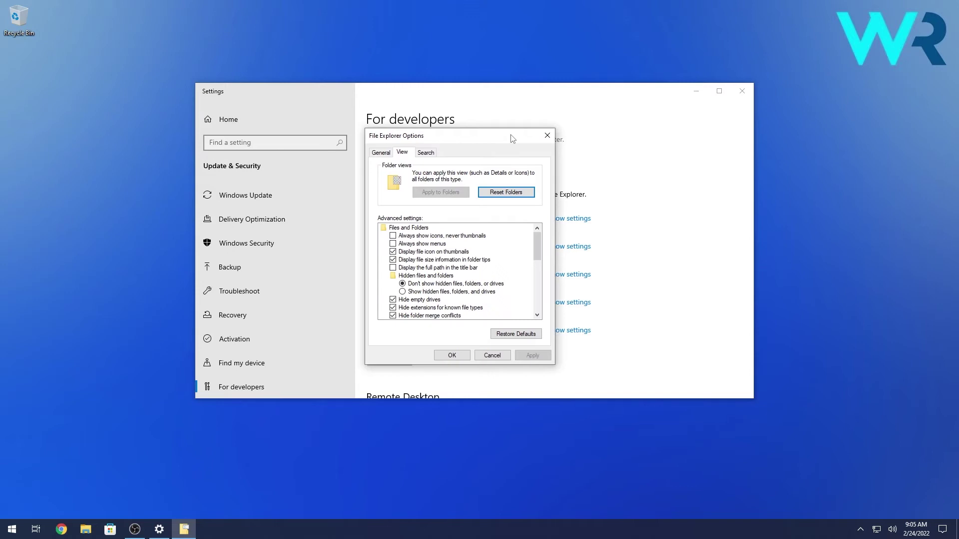
left_click(402, 292)
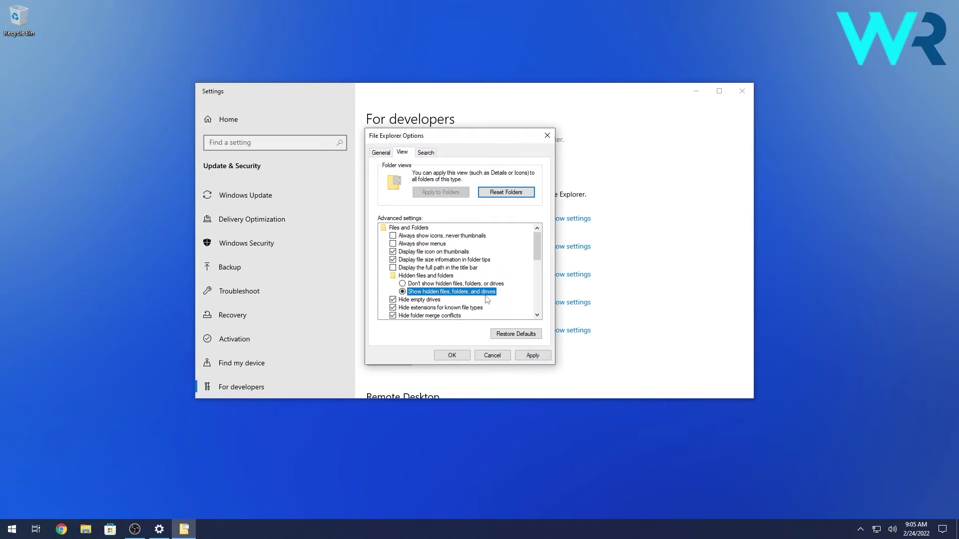
left_click(533, 356)
left_click(443, 357)
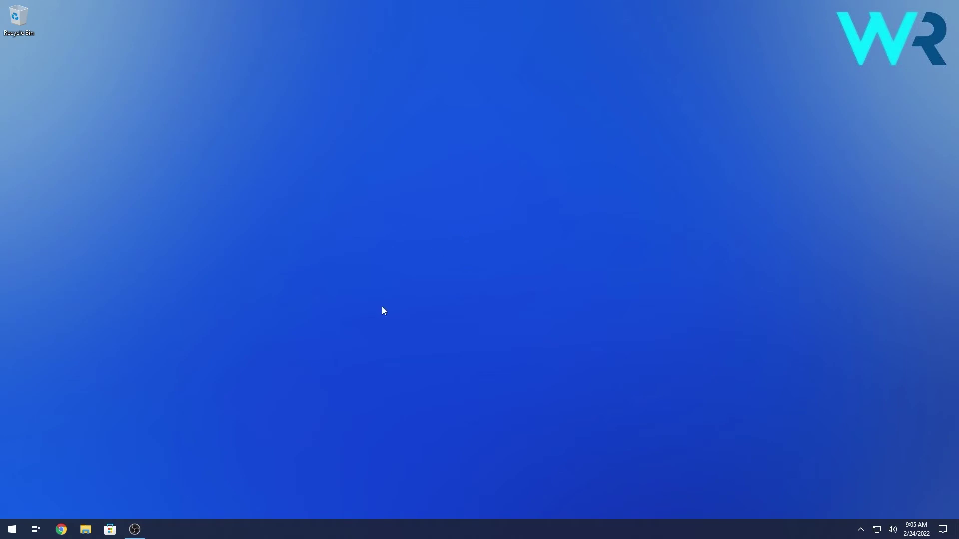
Open the Start menu to search for 'file explorer options'
left_click(13, 530)
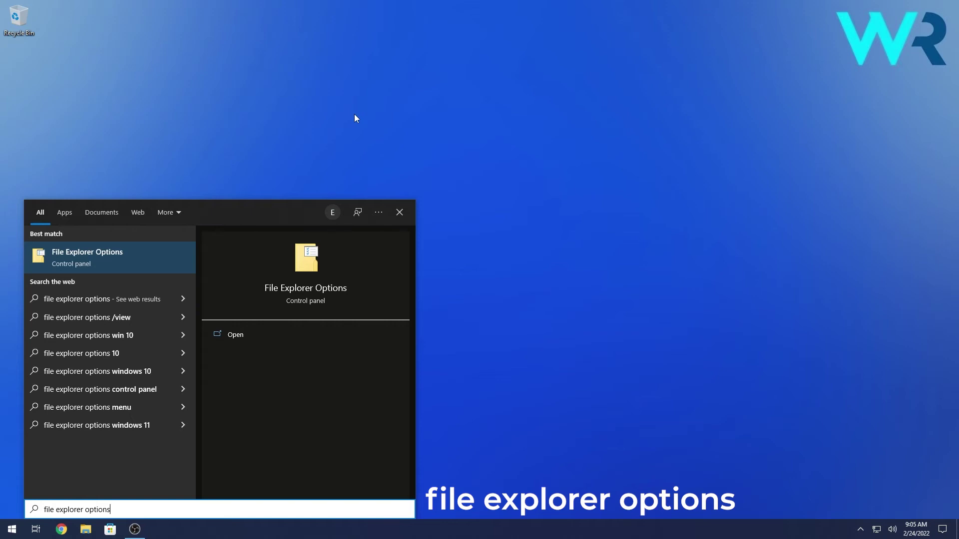
In File Explorer Options' View tab, select 'Show hidden files, folders, and drives' and apply
left_click(110, 258)
left_click_drag(173, 98, 487, 100)
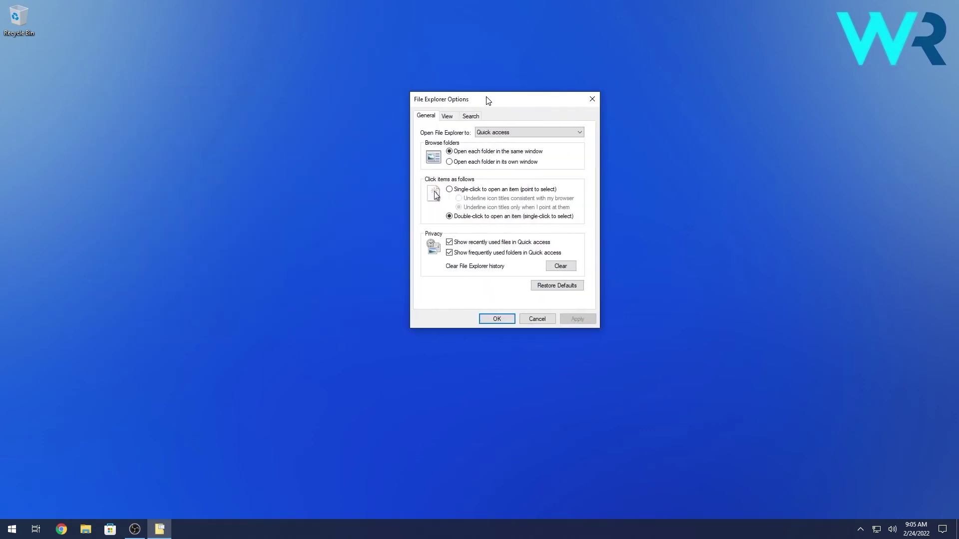
left_click(448, 116)
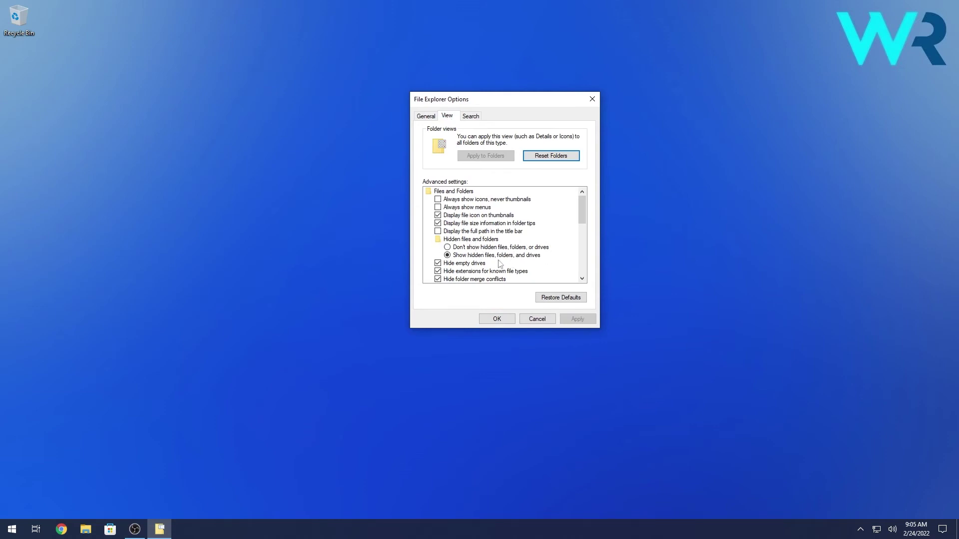
left_click(450, 258)
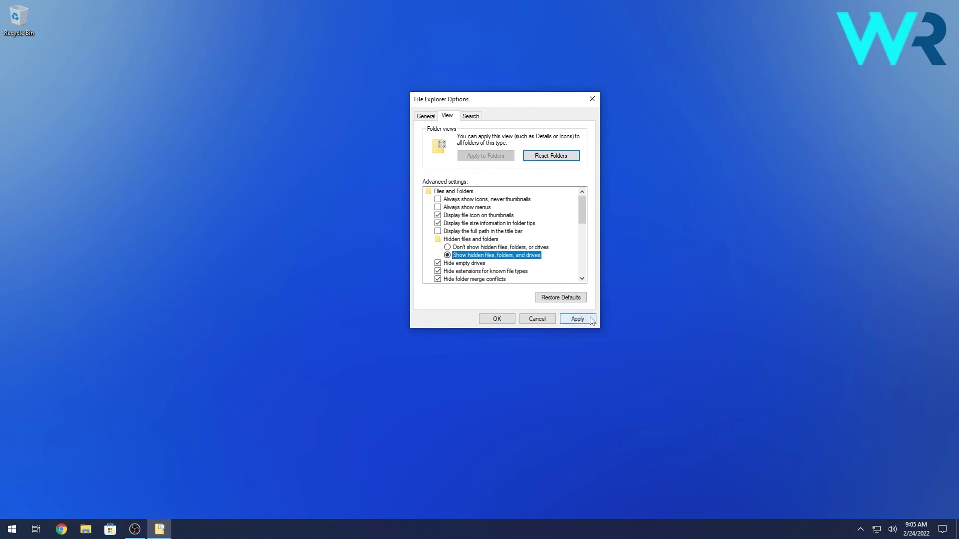
left_click(500, 319)
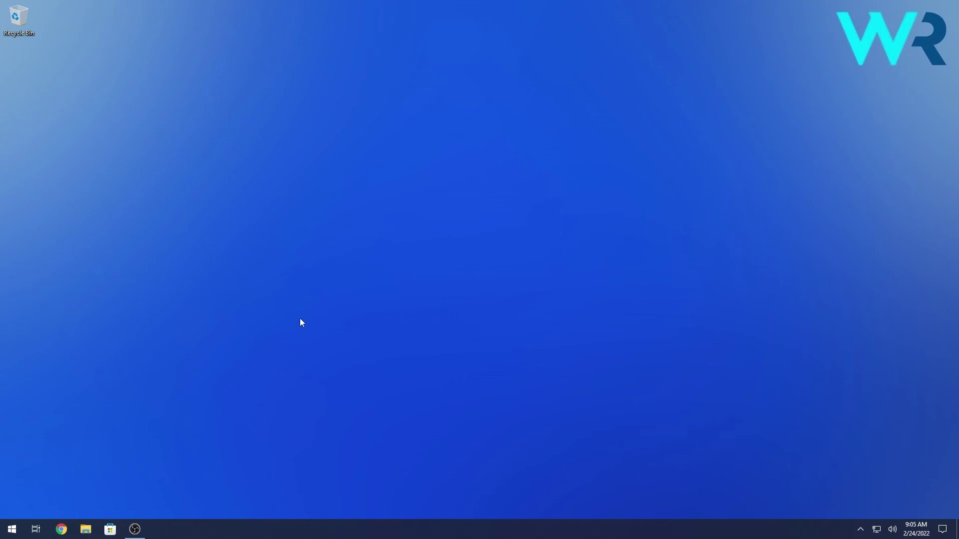
Launch File Explorer from the taskbar, opening on Quick access
left_click(86, 529)
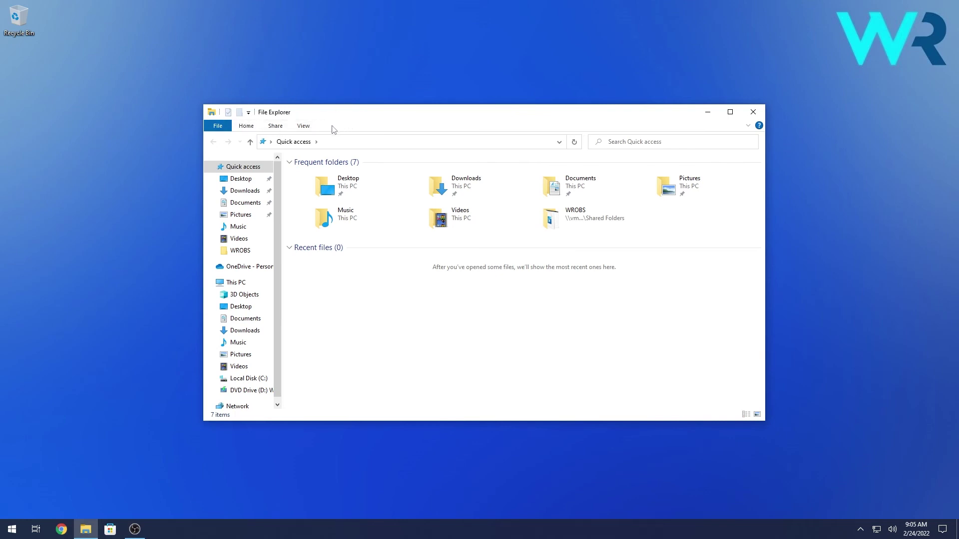
Toggle the View ribbon's Hidden items checkbox off and back on
left_click(303, 125)
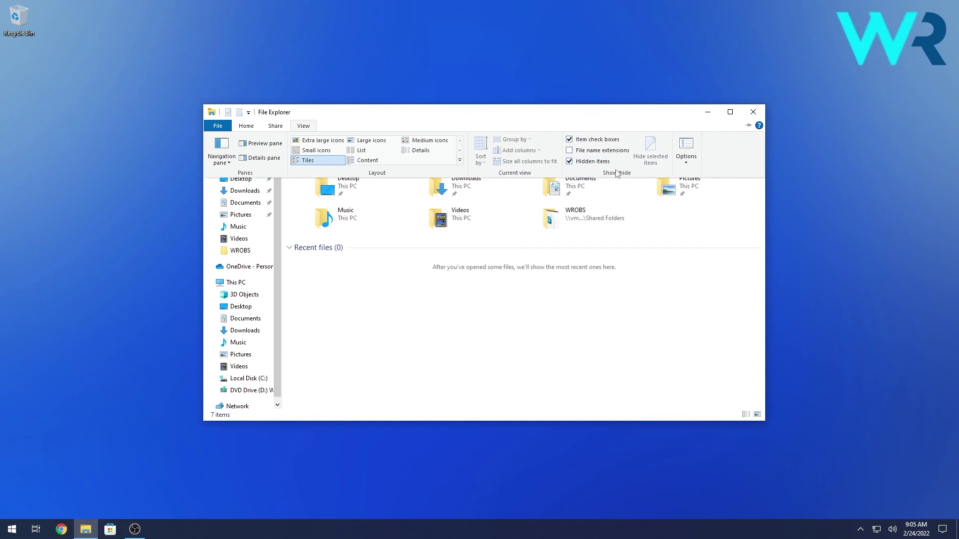
left_click(570, 161)
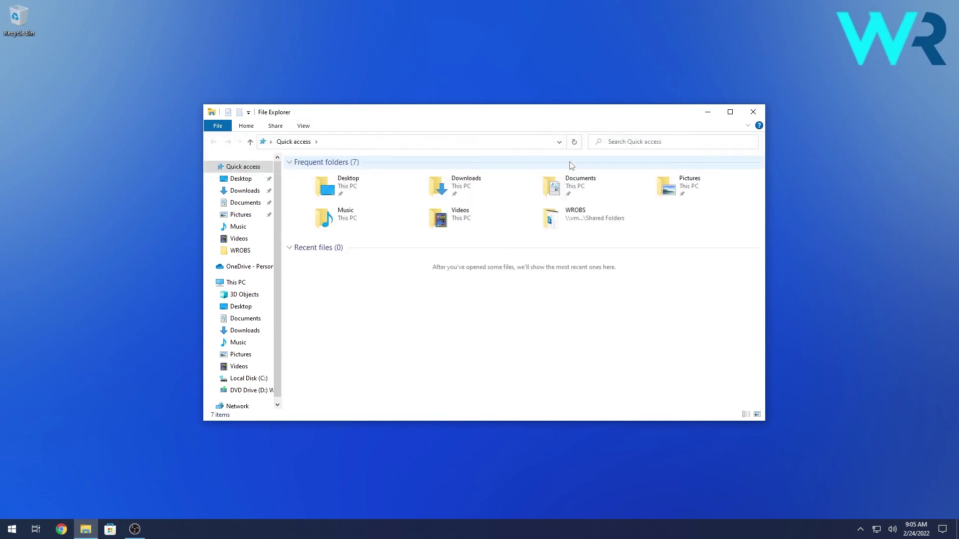
key("ctrl+F1")
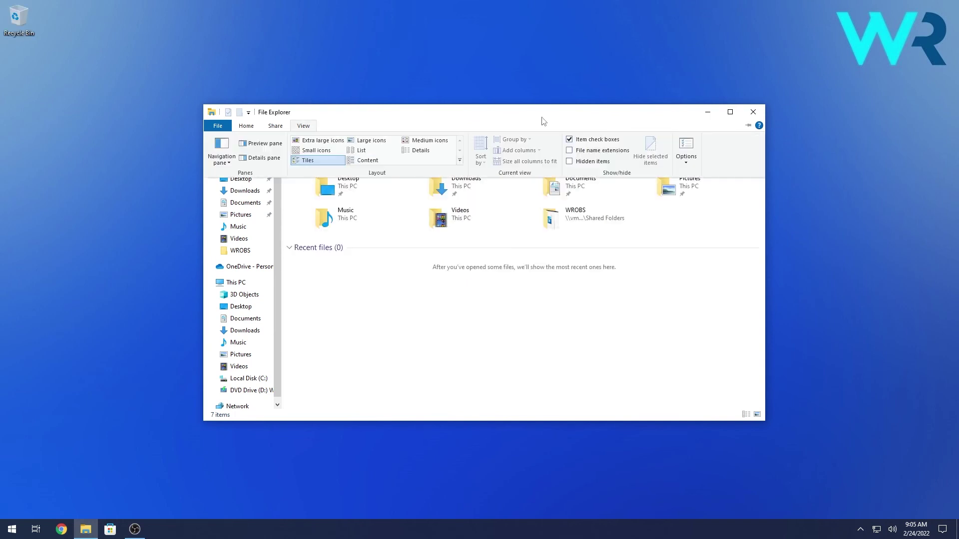
left_click(569, 162)
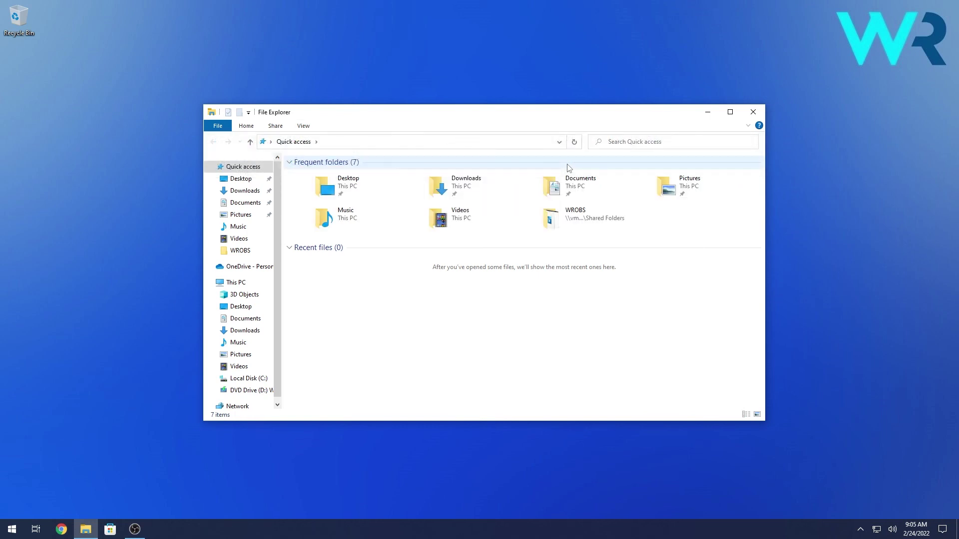
left_click(753, 113)
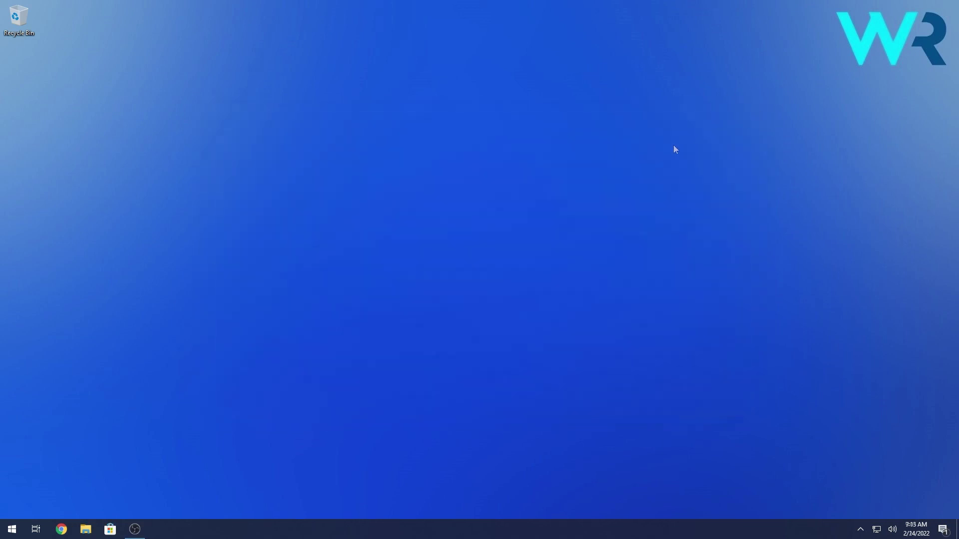